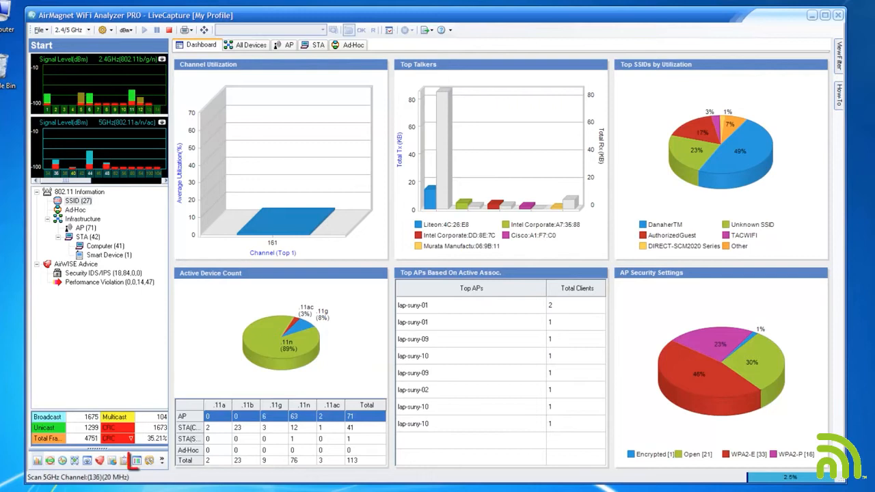
# - Open the Reports view and page through the 802.11 RF Summary report to page 3
pyautogui.moveTo(97, 450); pyautogui.dragTo(97, 268)
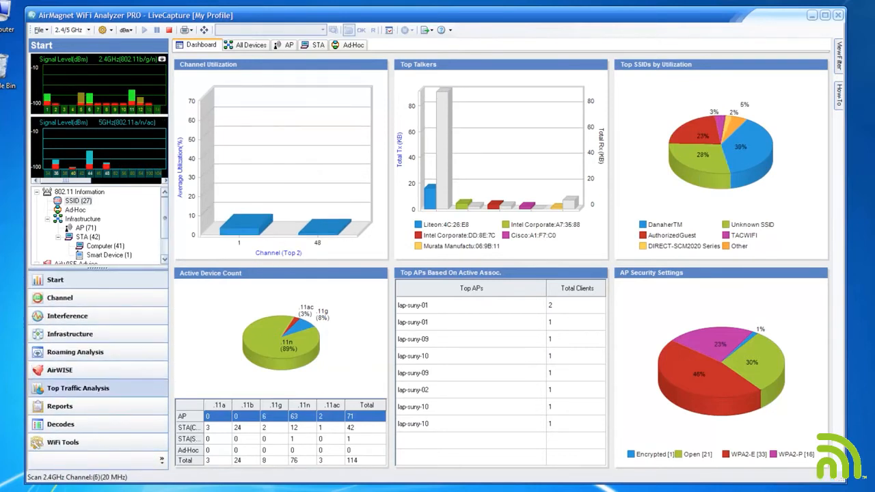
pyautogui.click(59, 406)
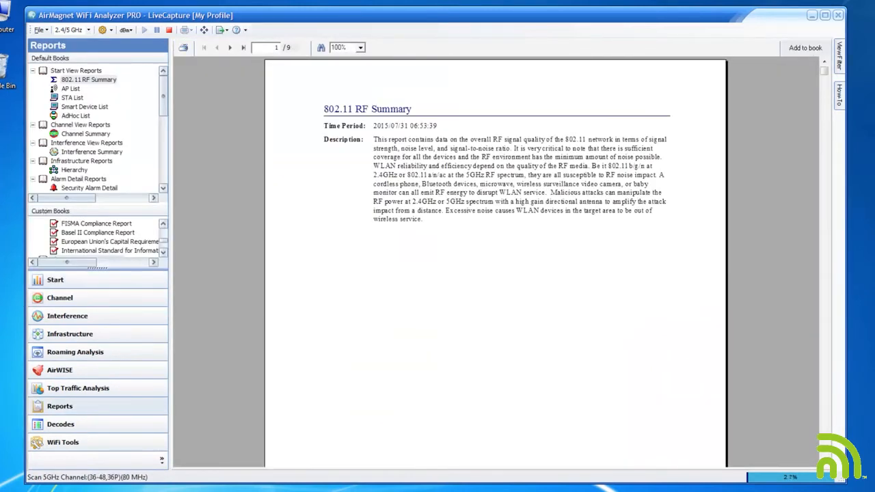
pyautogui.moveTo(97, 267); pyautogui.dragTo(97, 449)
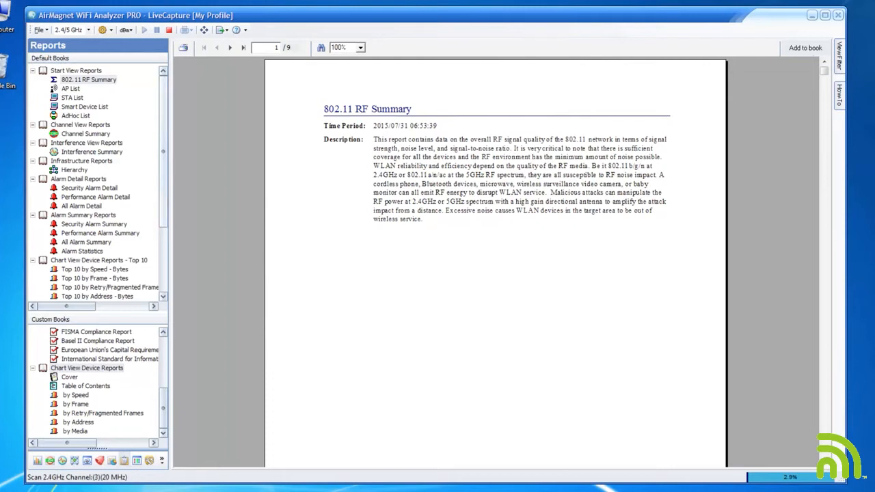
pyautogui.moveTo(163, 152)
pyautogui.mouseDown()
pyautogui.moveTo(163, 214)
pyautogui.moveTo(163, 147)
pyautogui.mouseUp()
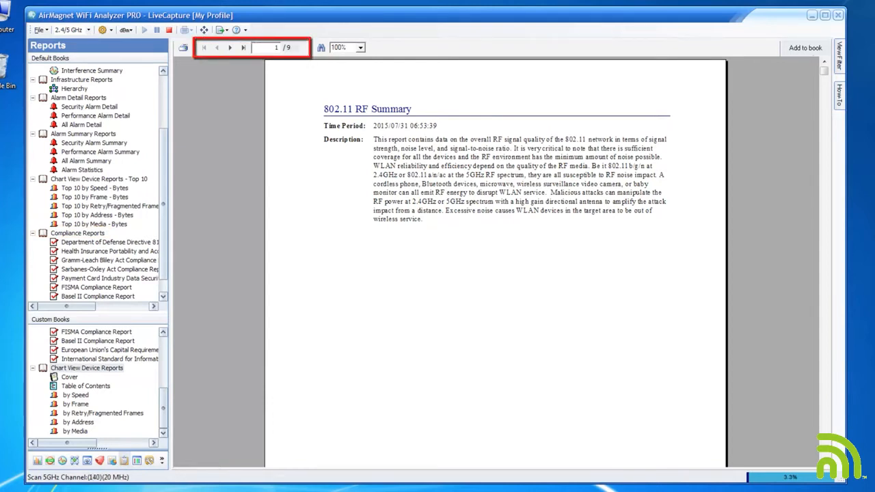
pyautogui.click(230, 48)
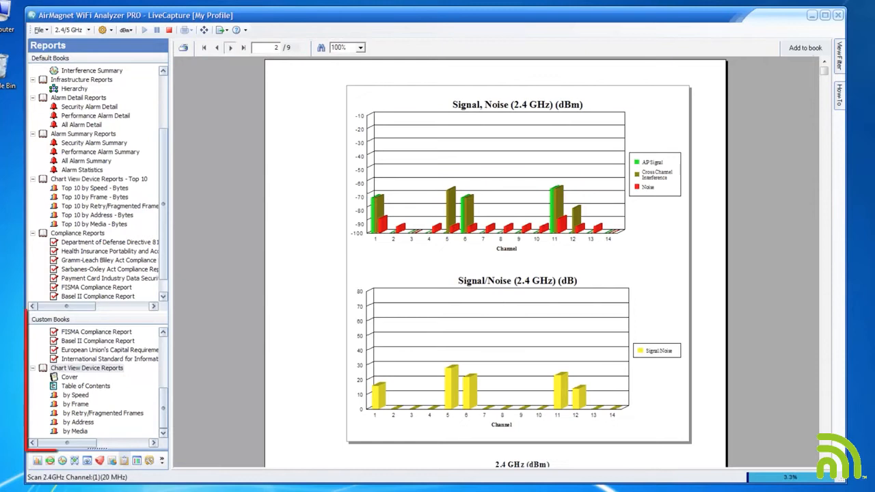
pyautogui.click(230, 48)
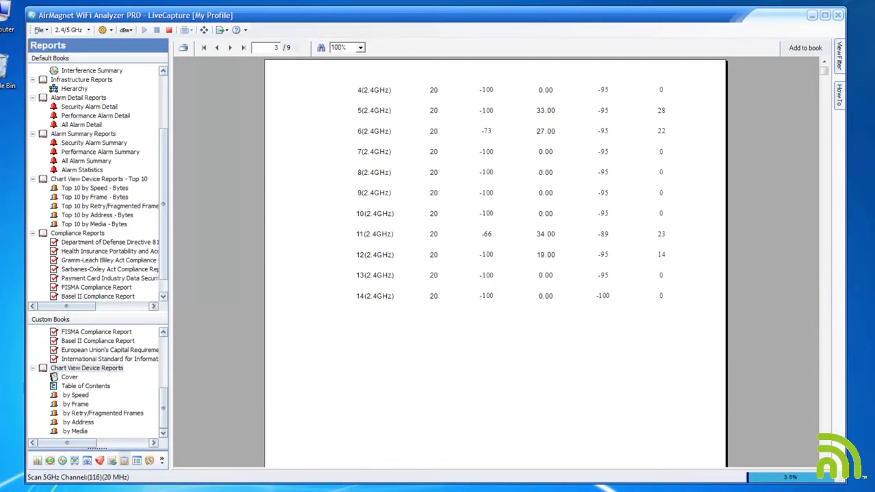
# - Create a new custom report book titled "Demo book" without a table of contents or cover page
pyautogui.moveTo(163, 408); pyautogui.dragTo(163, 353)
pyautogui.click(70, 341)
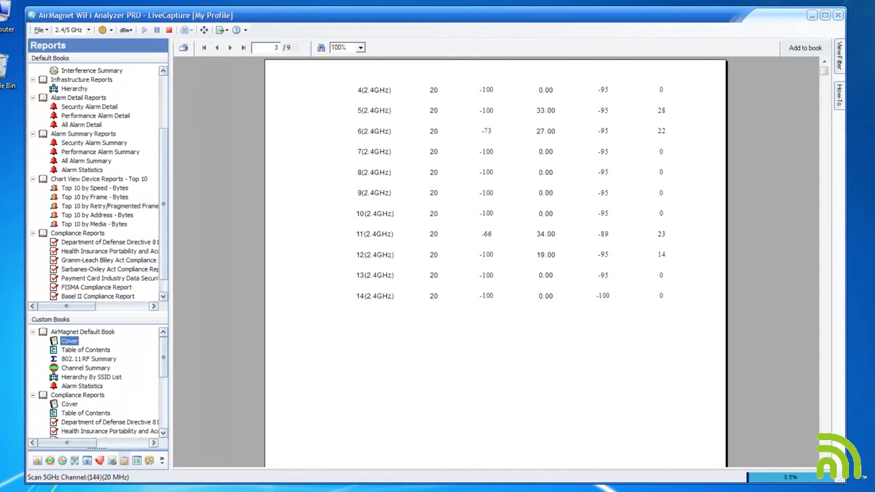
pyautogui.rightClick(83, 331)
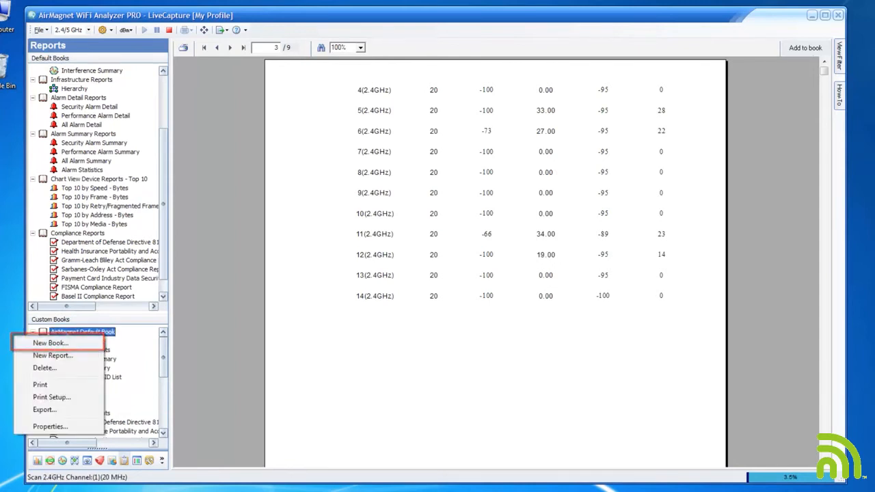
pyautogui.click(51, 342)
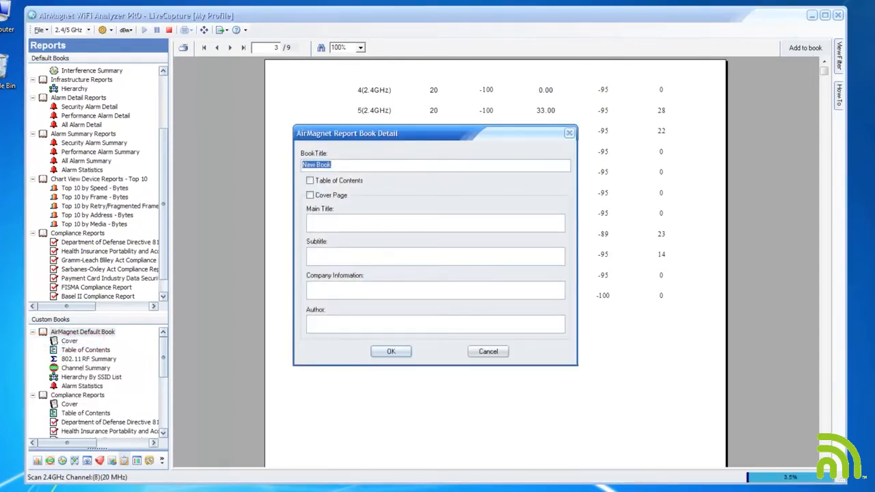
pyautogui.write('Demo book')
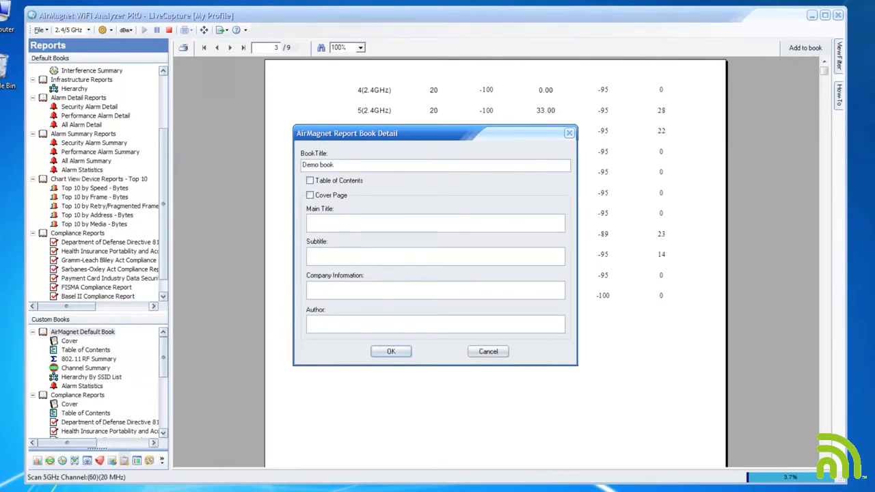
pyautogui.press('Return')
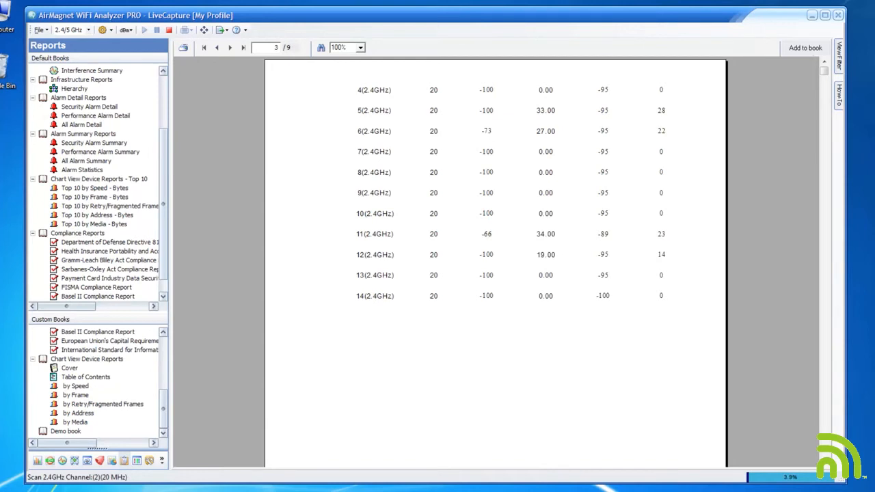
# - Add the default 802.11 RF Summary and Channel Summary reports to Demo book
pyautogui.click(66, 432)
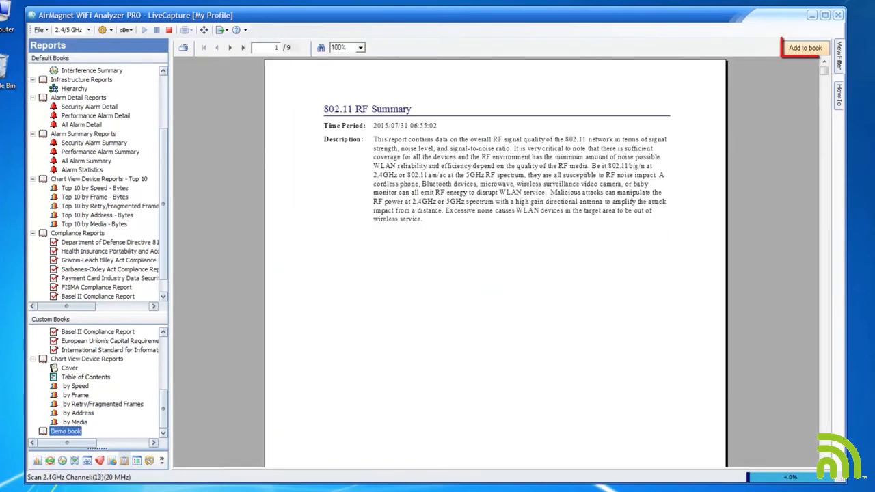
pyautogui.click(806, 48)
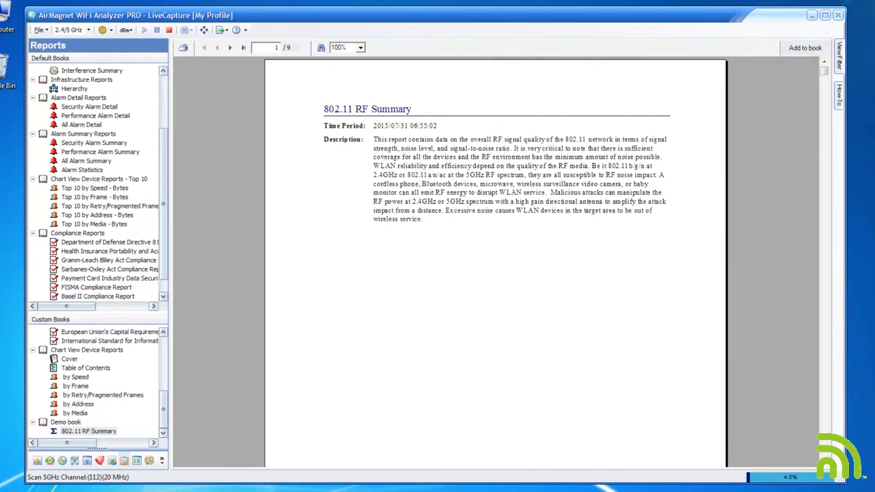
pyautogui.moveTo(164, 204); pyautogui.dragTo(163, 151)
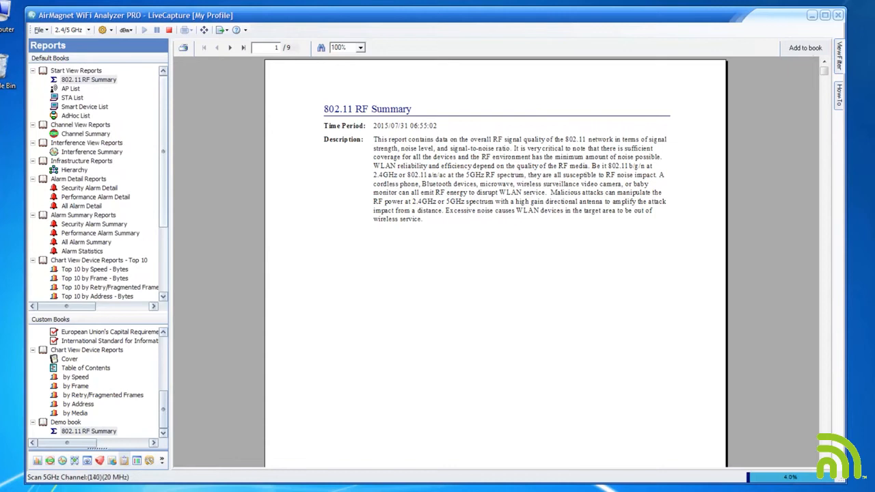
pyautogui.moveTo(86, 134); pyautogui.dragTo(55, 413)
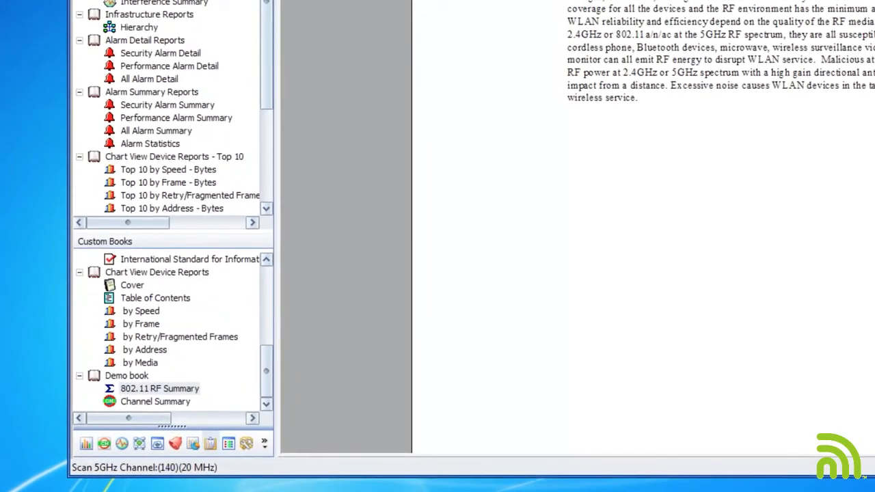
# - Start a new report inside Demo book and try the Hierarchy report type by SSID List
pyautogui.rightClick(126, 375)
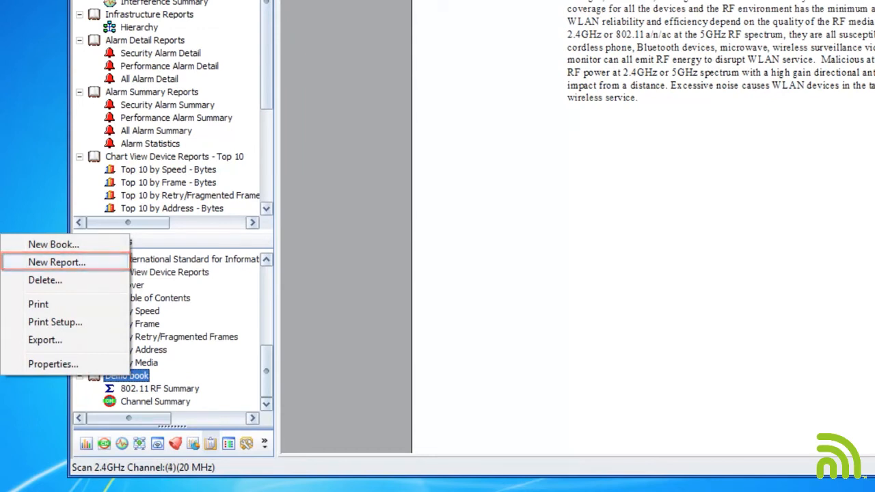
pyautogui.click(57, 263)
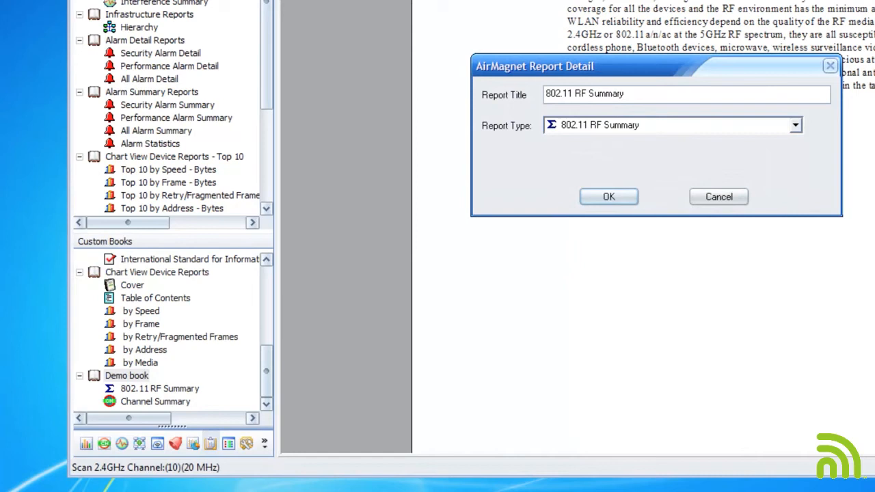
pyautogui.click(796, 126)
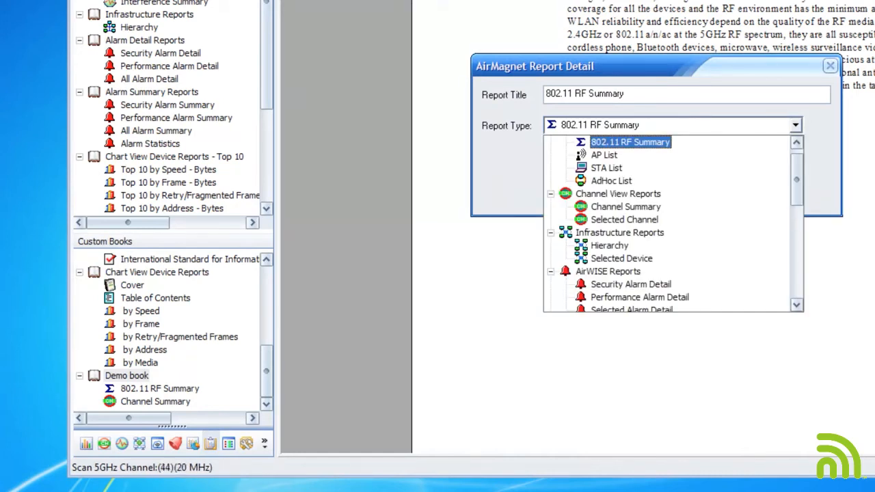
pyautogui.click(610, 246)
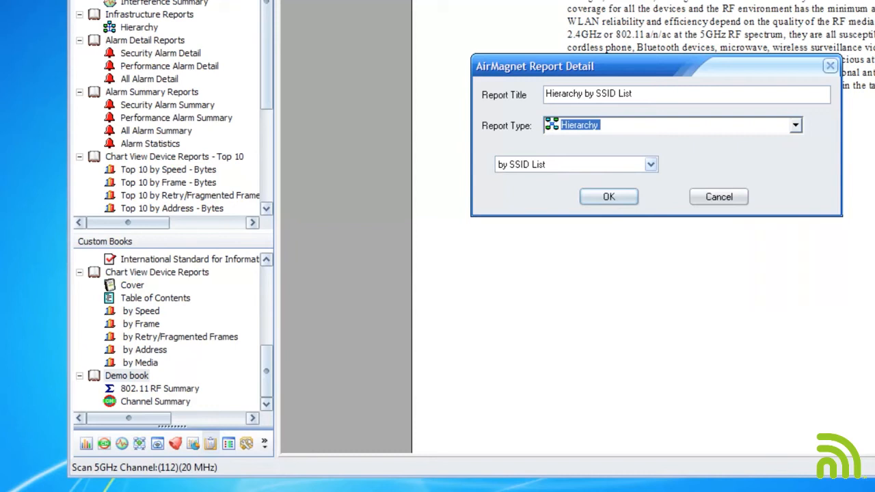
pyautogui.click(651, 164)
pyautogui.click(651, 164)
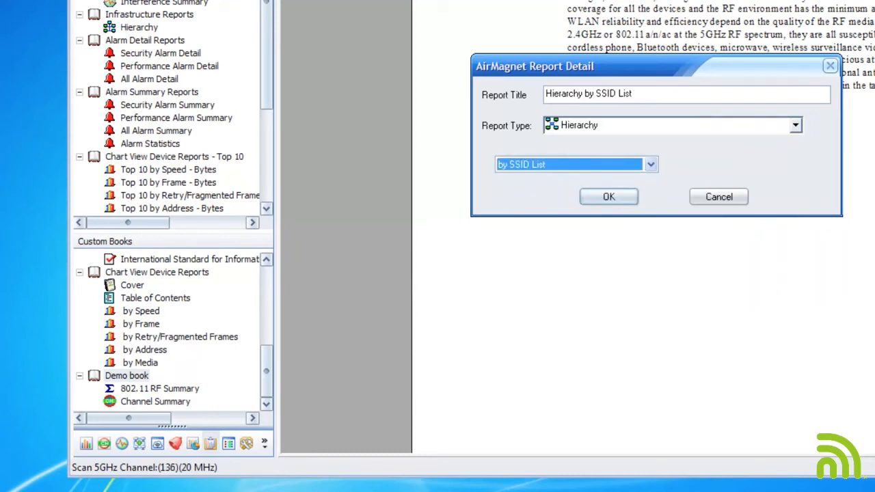
# - Make the new report a Security Alarm Detail filtered by SSID to Unknown SSID and add it to Demo book
pyautogui.click(796, 125)
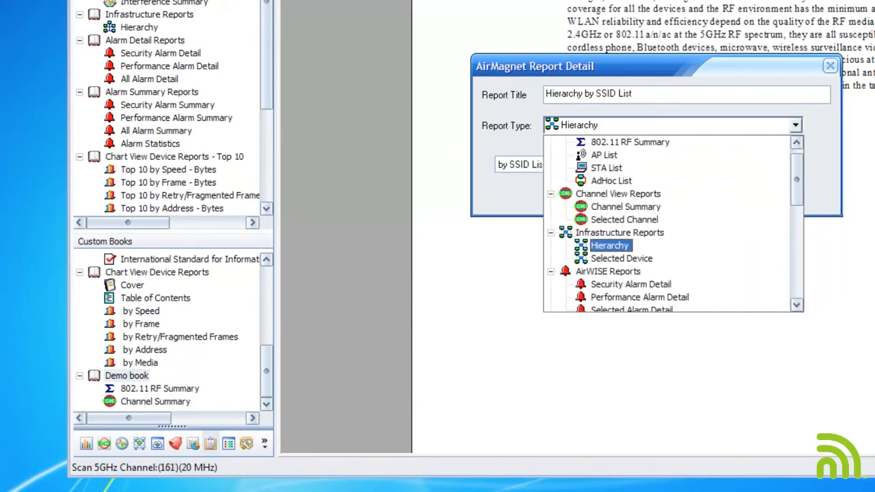
pyautogui.click(632, 284)
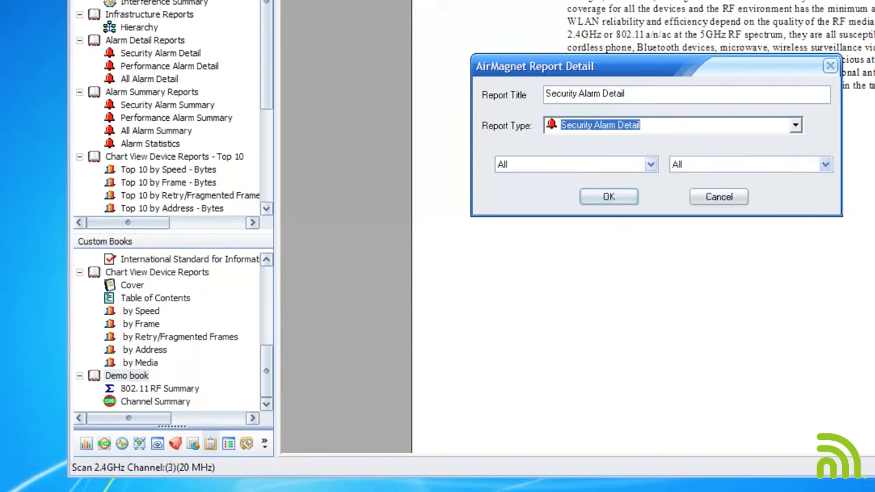
pyautogui.click(651, 164)
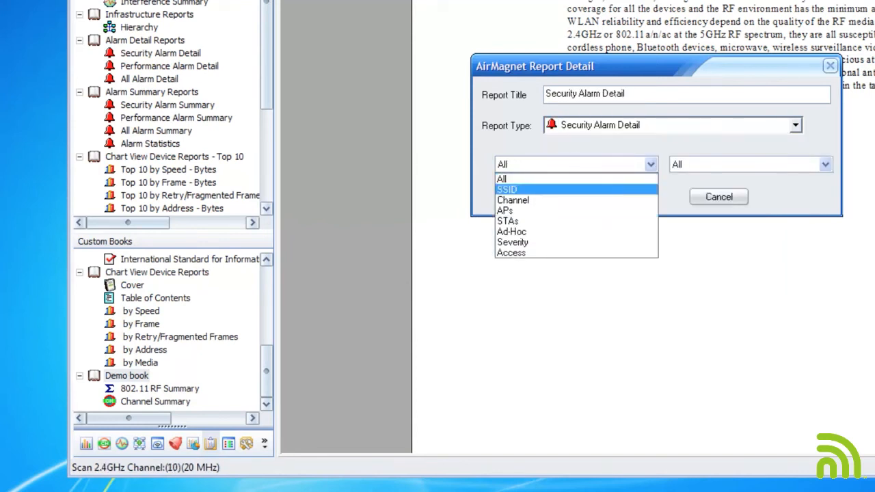
pyautogui.click(507, 189)
pyautogui.click(825, 164)
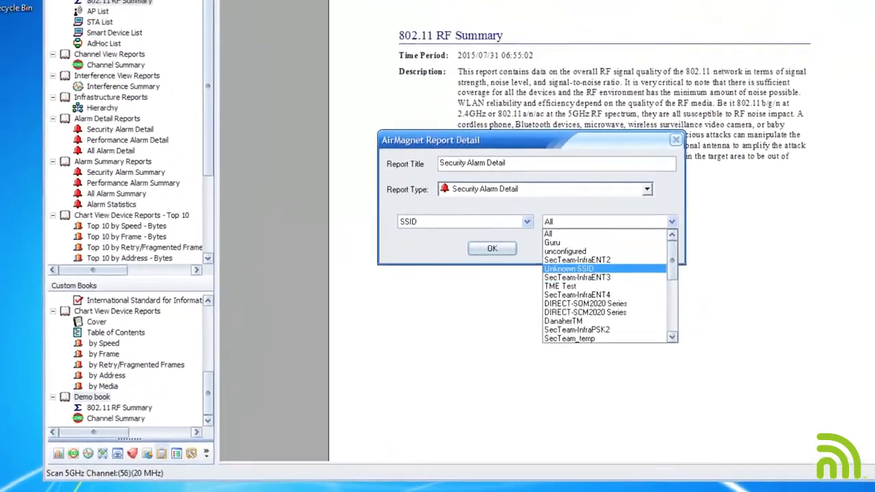
pyautogui.click(701, 221)
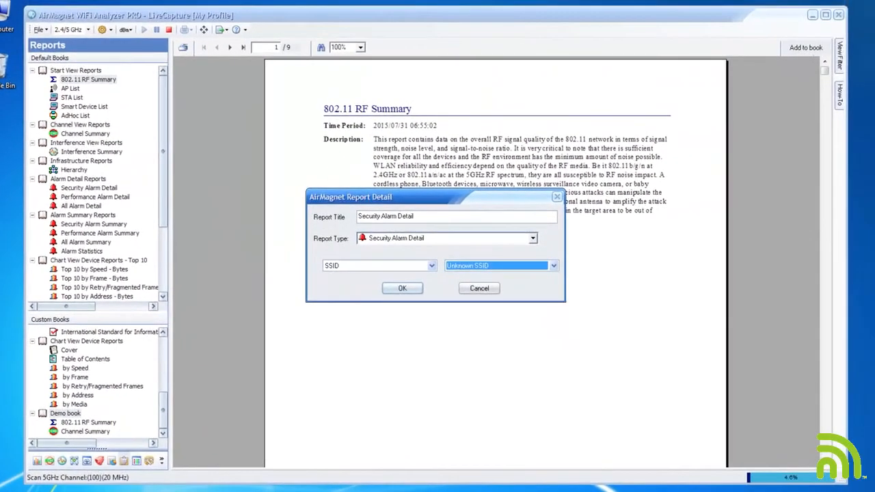
pyautogui.click(413, 284)
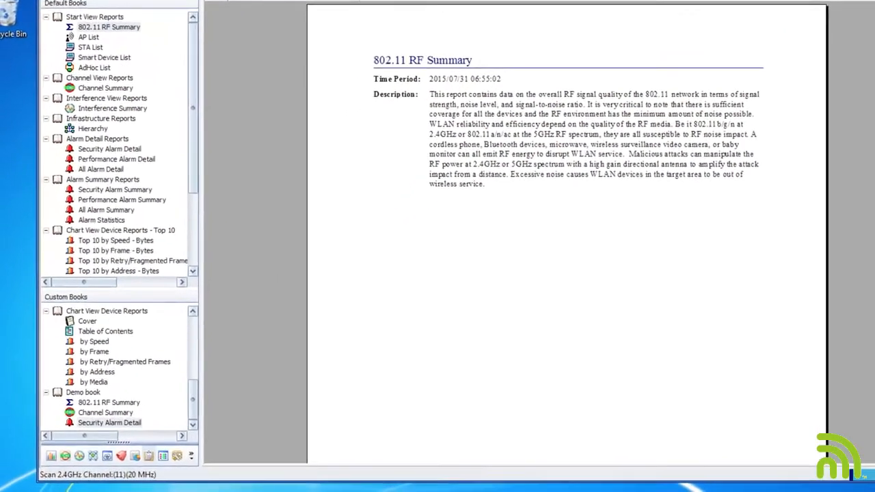
# - Print the whole Demo book
pyautogui.rightClick(88, 392)
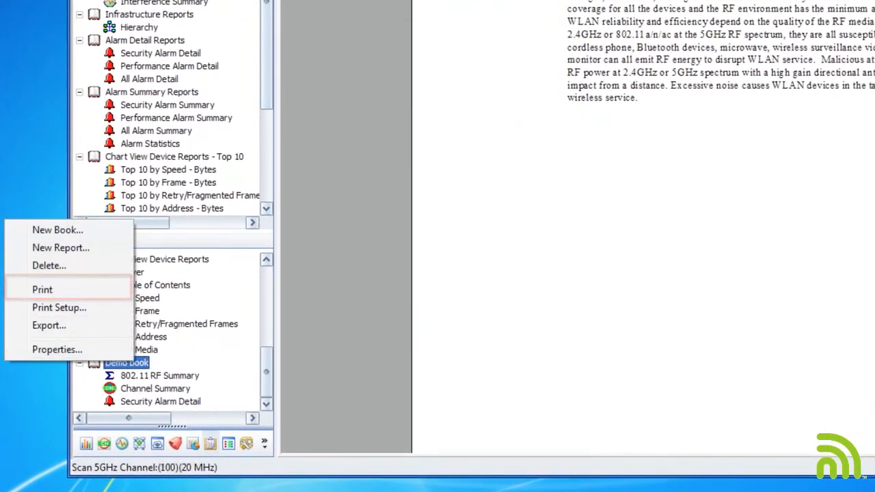
pyautogui.click(42, 290)
# - Open the export settings for Demo book and show the available file formats
pyautogui.rightClick(130, 362)
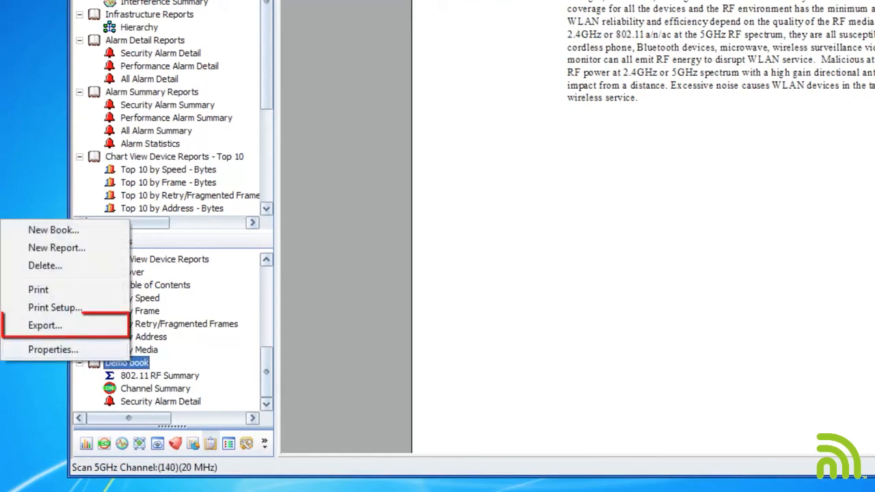
pyautogui.click(45, 326)
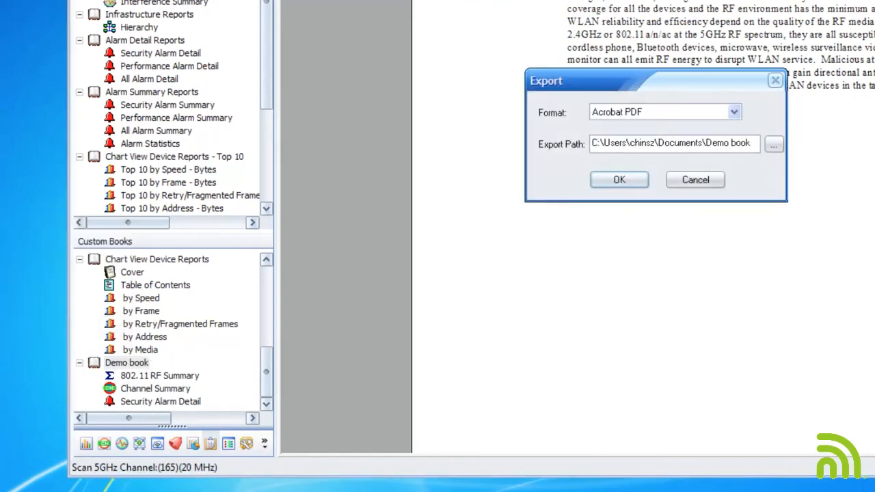
pyautogui.click(733, 111)
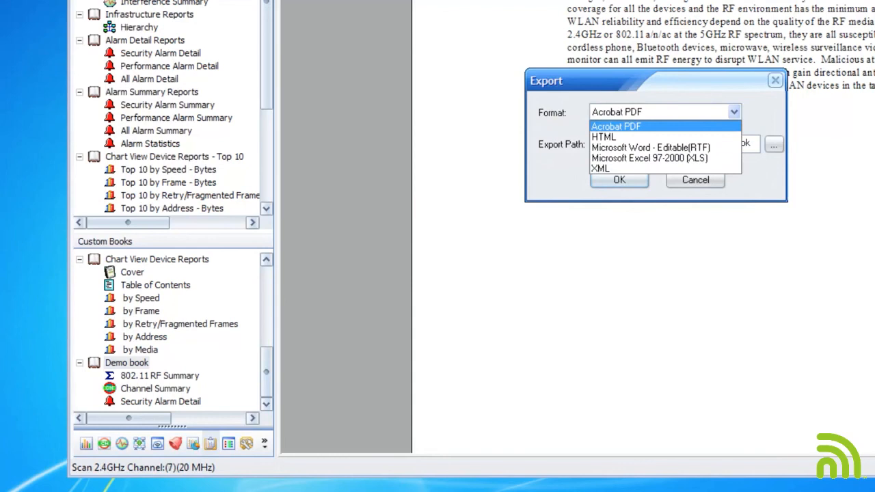